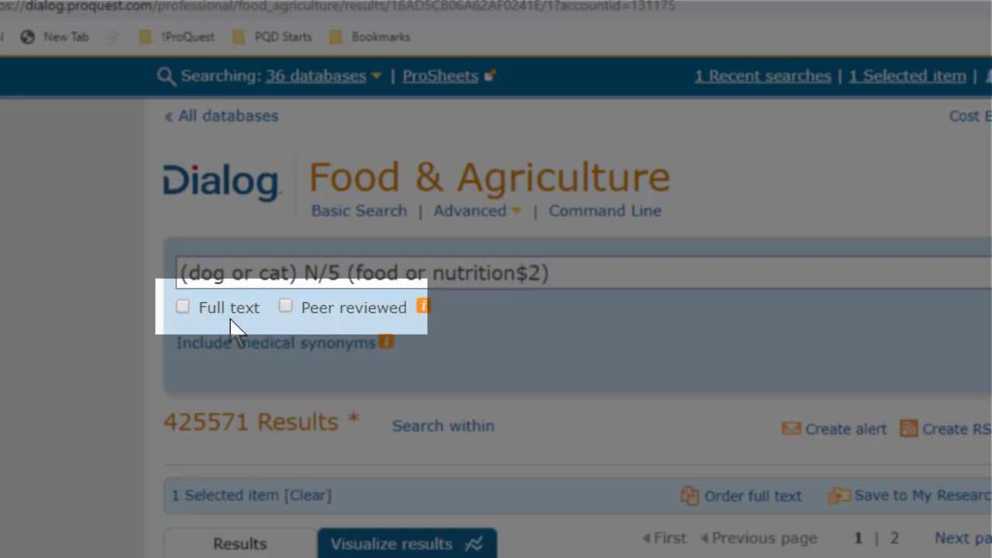
{"action": "left_click", "coordinate": [183, 309]}
{"action": "left_click", "coordinate": [183, 308]}
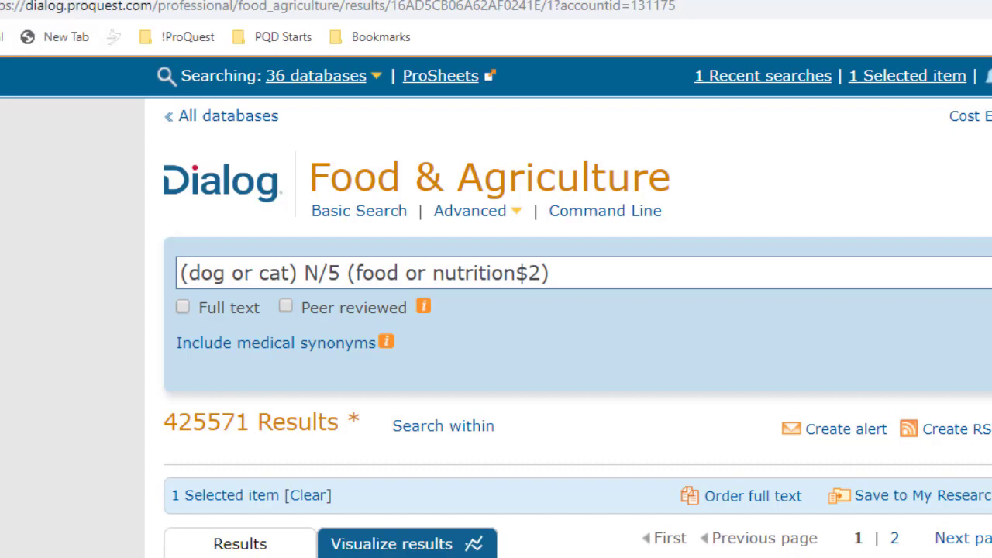
{"action": "scroll", "coordinate": [496, 310], "scroll_direction": "down", "scroll_amount": 6}
{"action": "scroll", "coordinate": [496, 310], "scroll_direction": "up", "scroll_amount": 4}
{"action": "scroll", "coordinate": [496, 310], "scroll_direction": "up", "scroll_amount": 2}
Try adding "and thiamin" to the end of the dog or cat food search query
{"action": "left_click", "coordinate": [564, 279]}
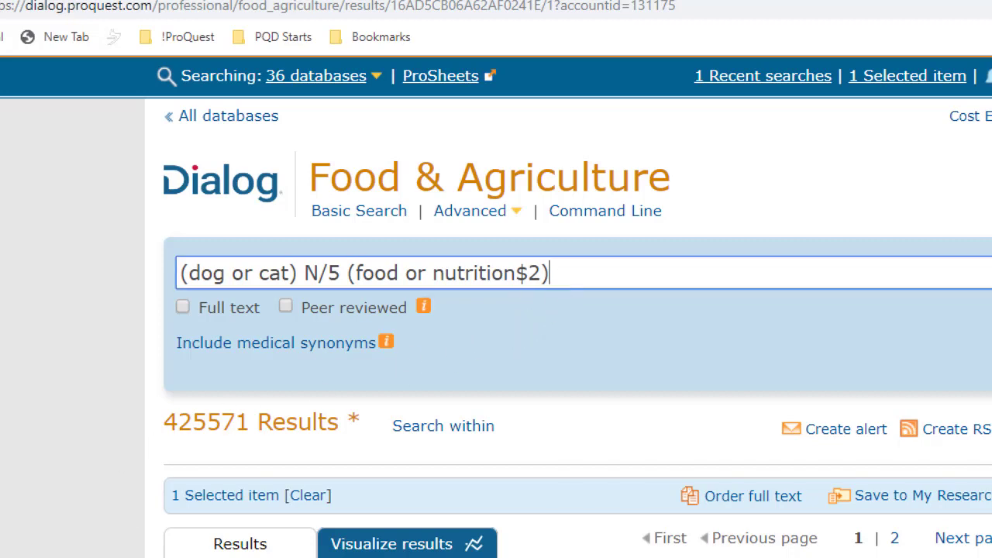
{"action": "type", "text": "and thiam"}
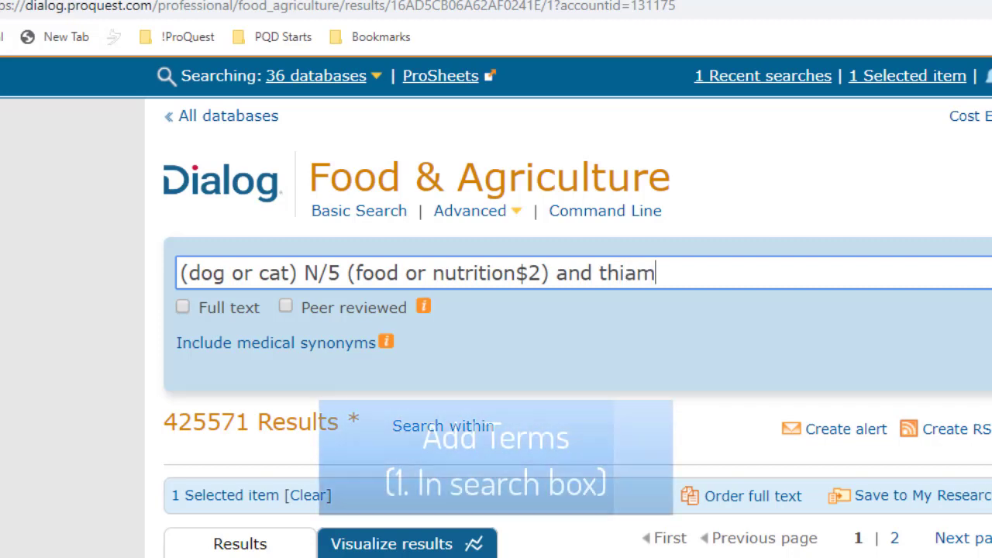
{"action": "type", "text": "in"}
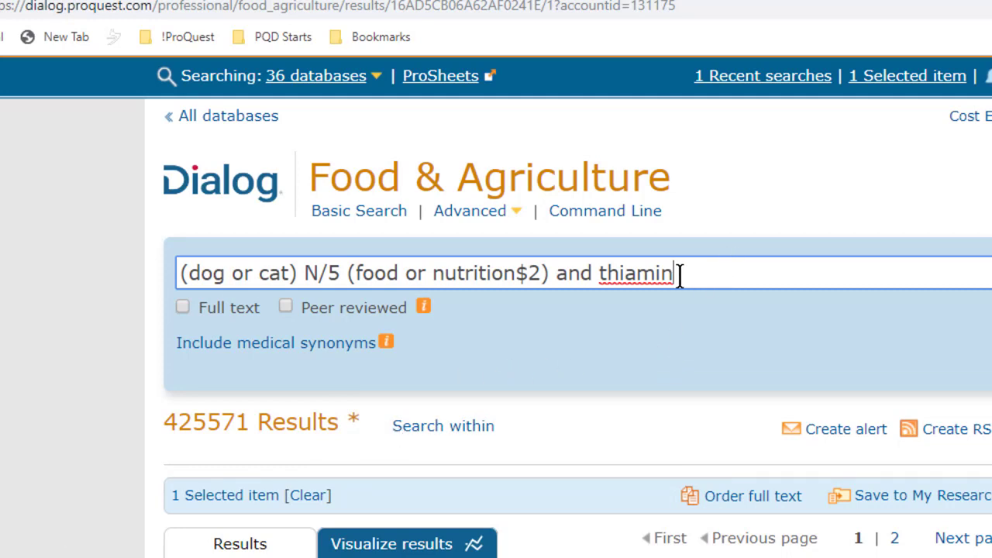
{"action": "left_click_drag", "start_coordinate": [678, 274], "coordinate": [558, 276]}
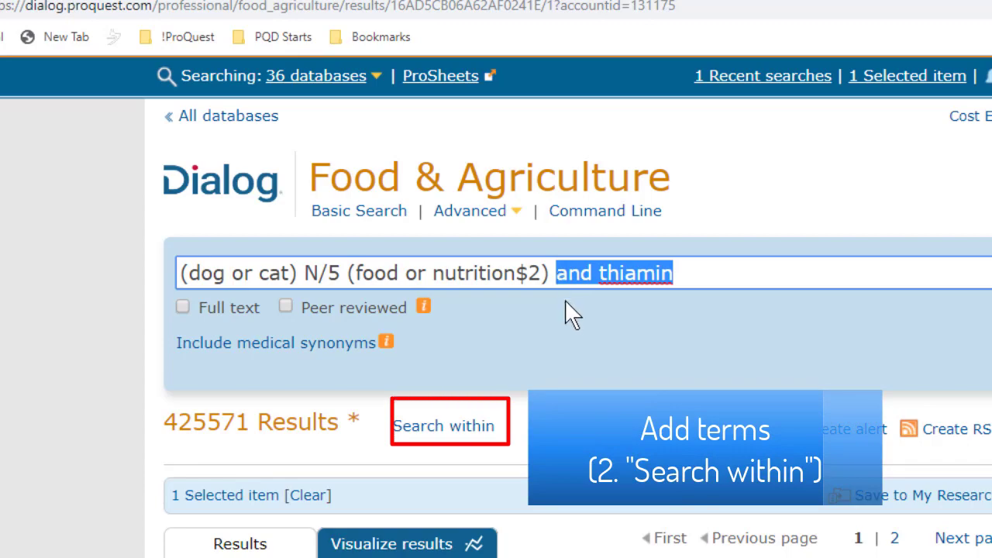
{"action": "key", "text": "BackSpace"}
Search within the current results for thiamin$3
{"action": "left_click", "coordinate": [450, 425]}
{"action": "scroll", "coordinate": [472, 147], "scroll_direction": "down", "scroll_amount": 1}
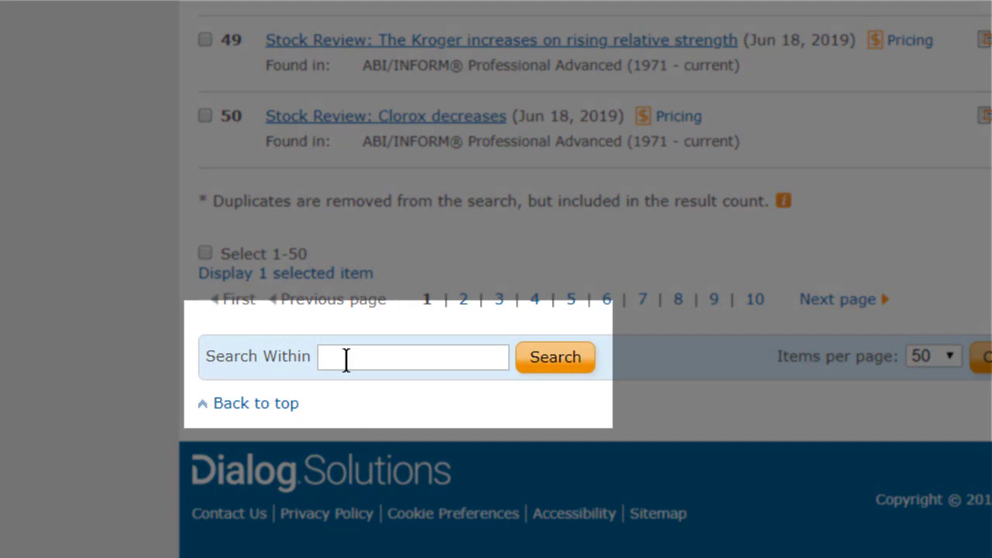
{"action": "left_click", "coordinate": [345, 359]}
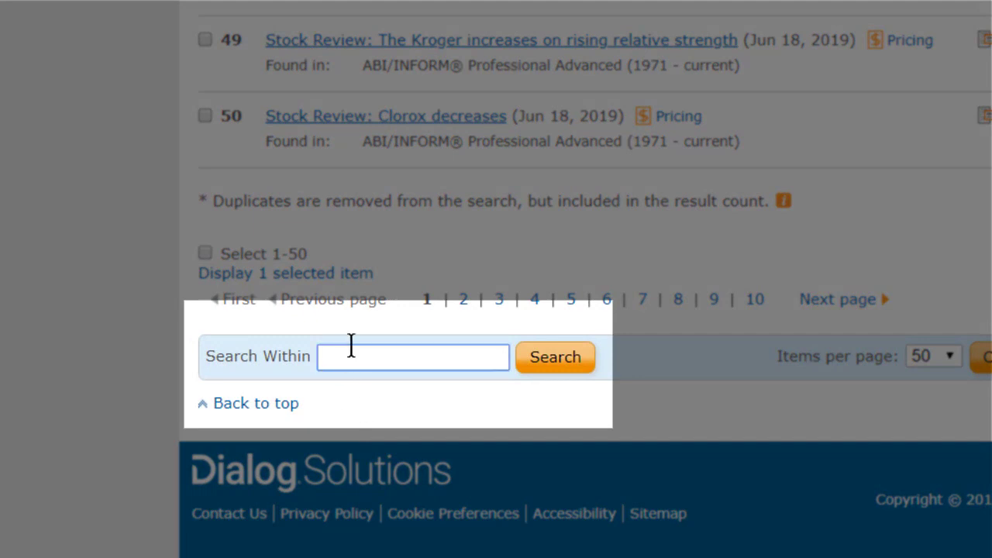
{"action": "type", "text": "thiamin$3"}
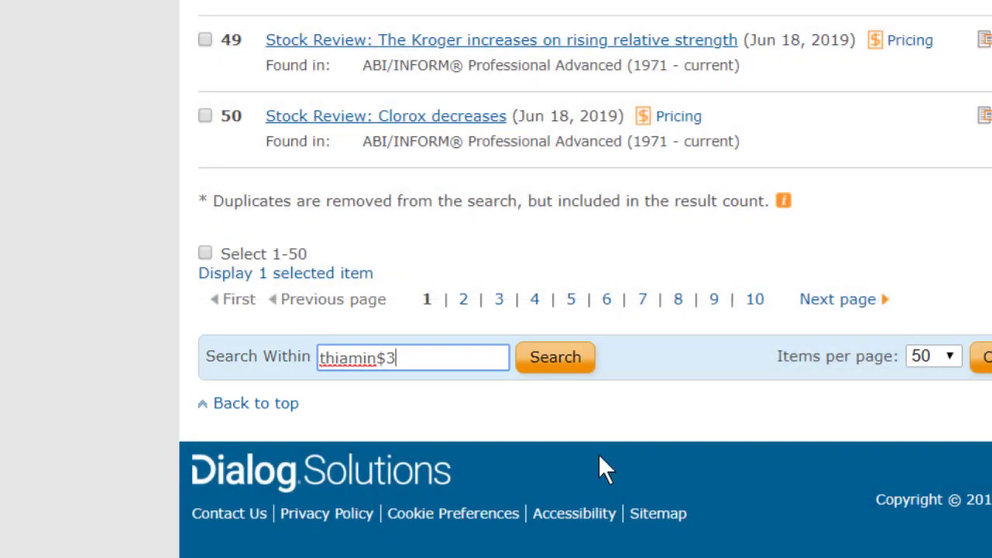
{"action": "left_click", "coordinate": [570, 356]}
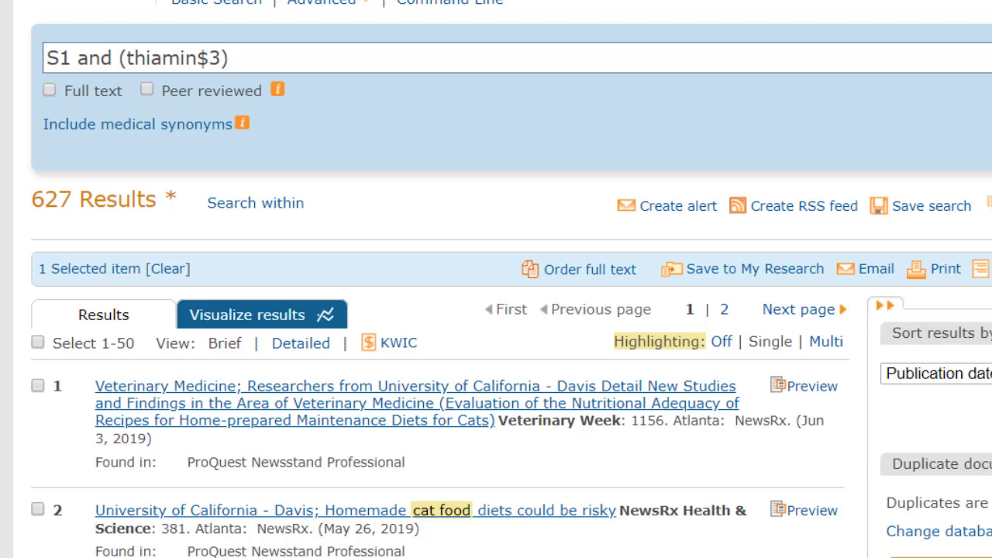
Try extending the search query with "and deficiency"
{"action": "left_click", "coordinate": [262, 47]}
{"action": "type", "text": "and "}
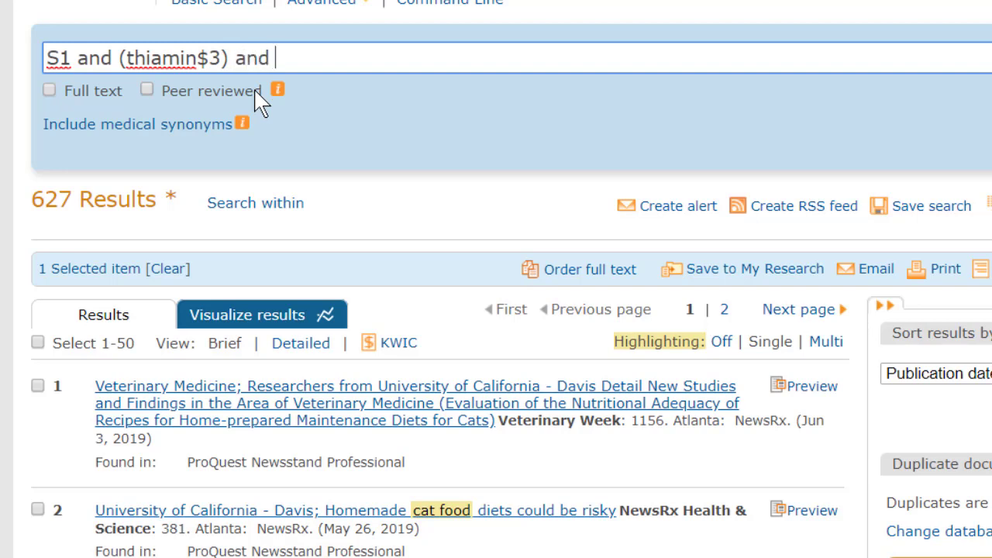
{"action": "type", "text": "deficiency"}
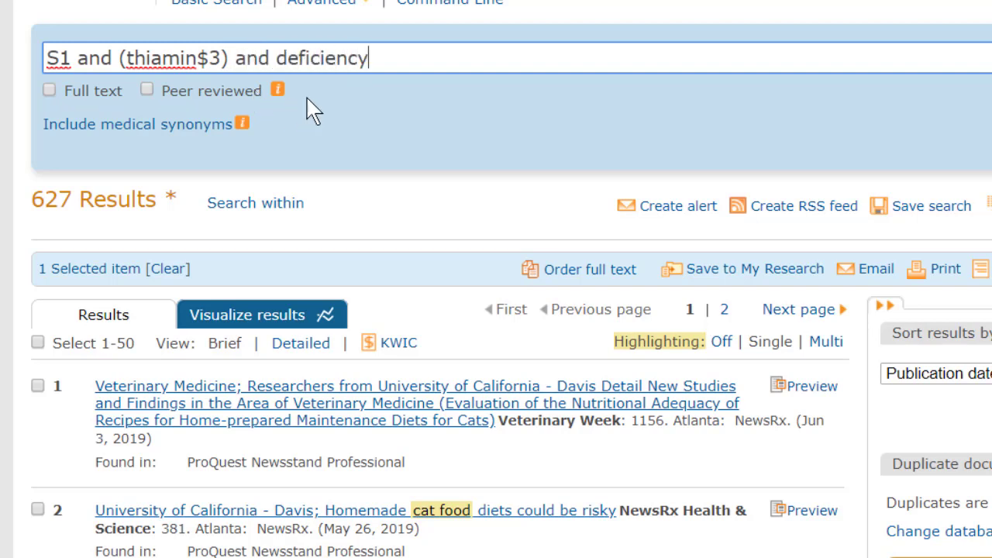
{"action": "left_click_drag", "start_coordinate": [394, 59], "coordinate": [236, 66]}
{"action": "key", "text": "BackSpace"}
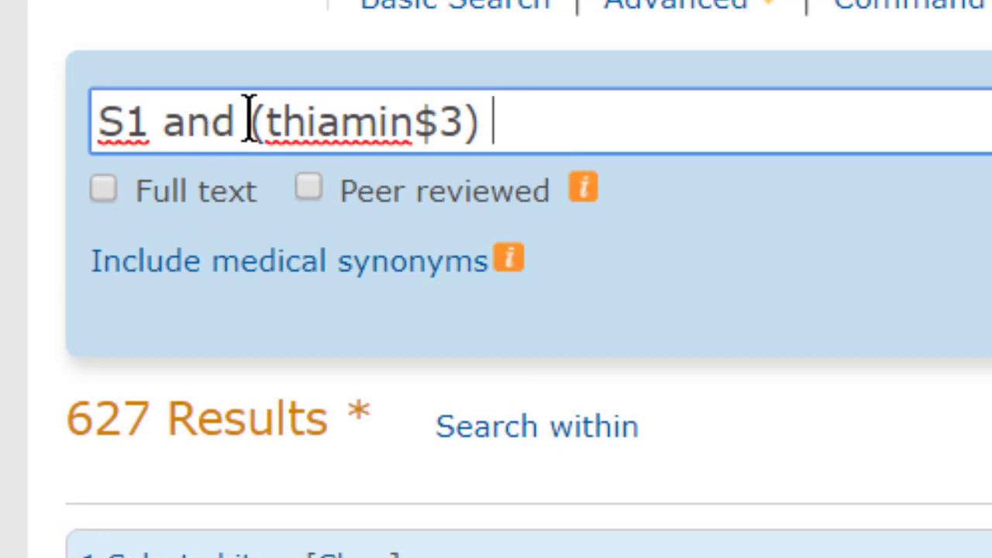
Change the query to TI,SU(thiamin$3), run the search, and open the list of recent searches
{"action": "left_click_drag", "start_coordinate": [248, 118], "coordinate": [111, 132]}
{"action": "key", "text": "BackSpace"}
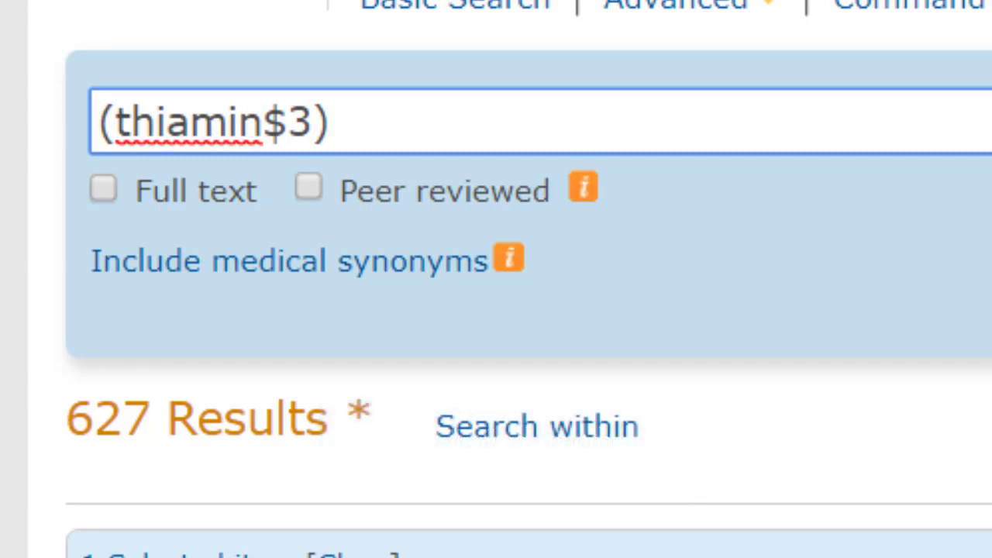
{"action": "type", "text": "T"}
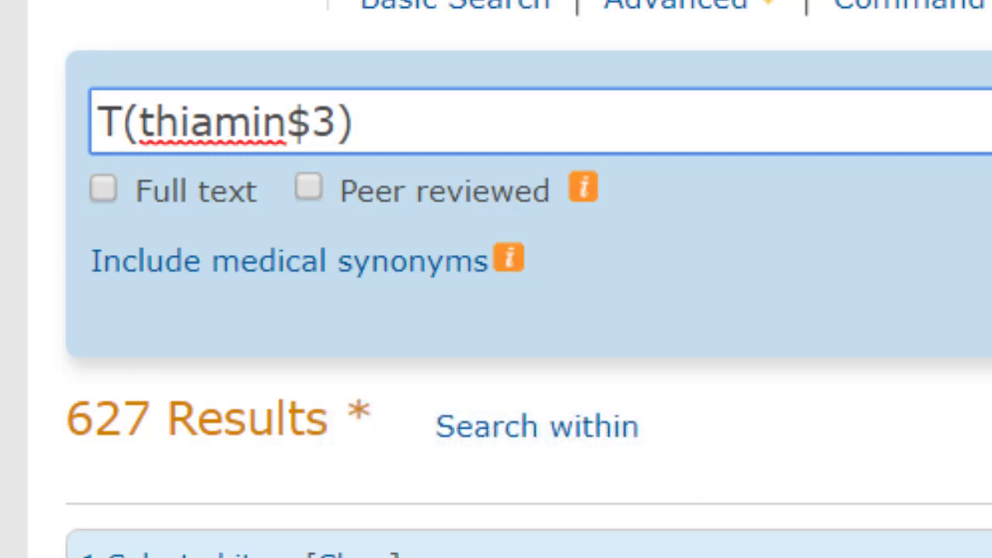
{"action": "type", "text": "I"}
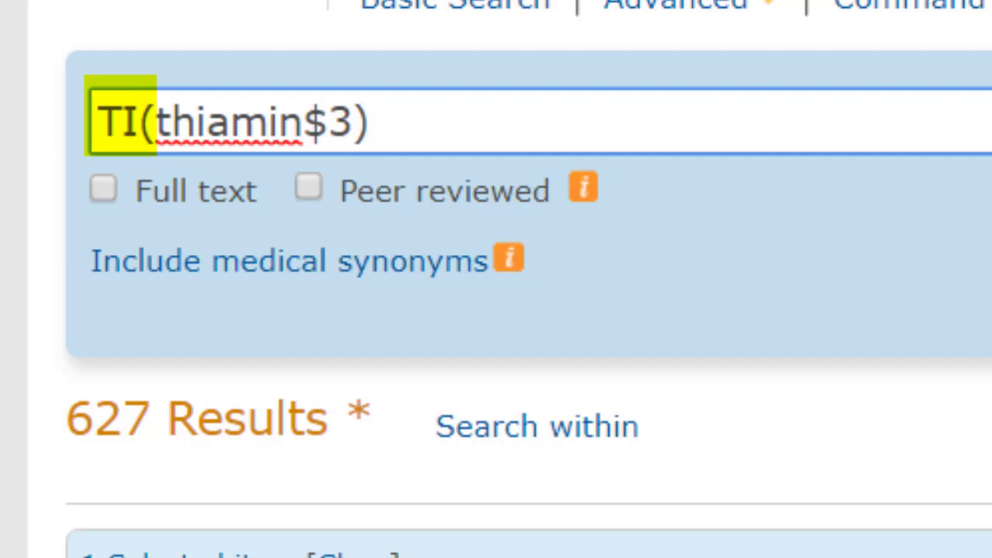
{"action": "type", "text": ","}
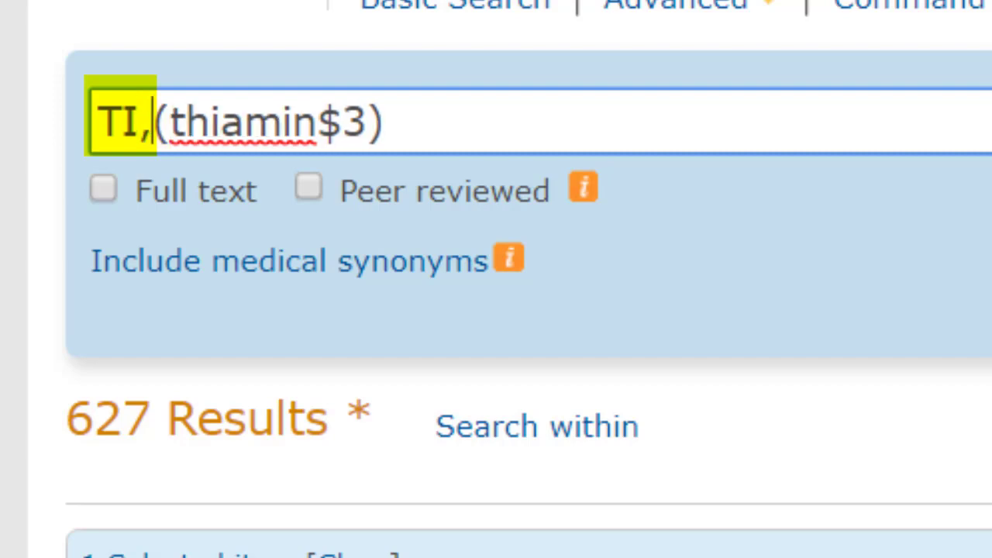
{"action": "type", "text": "SU"}
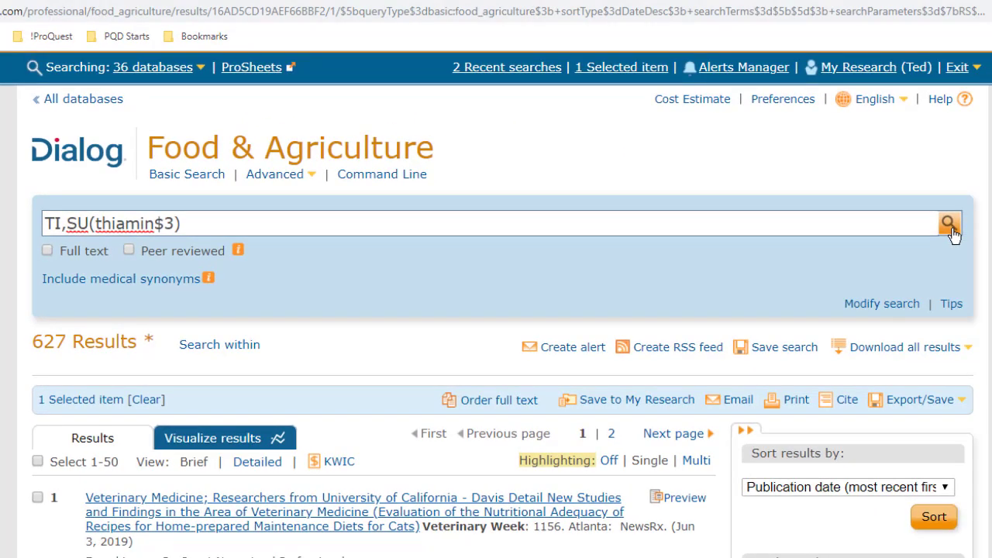
{"action": "left_click", "coordinate": [952, 232]}
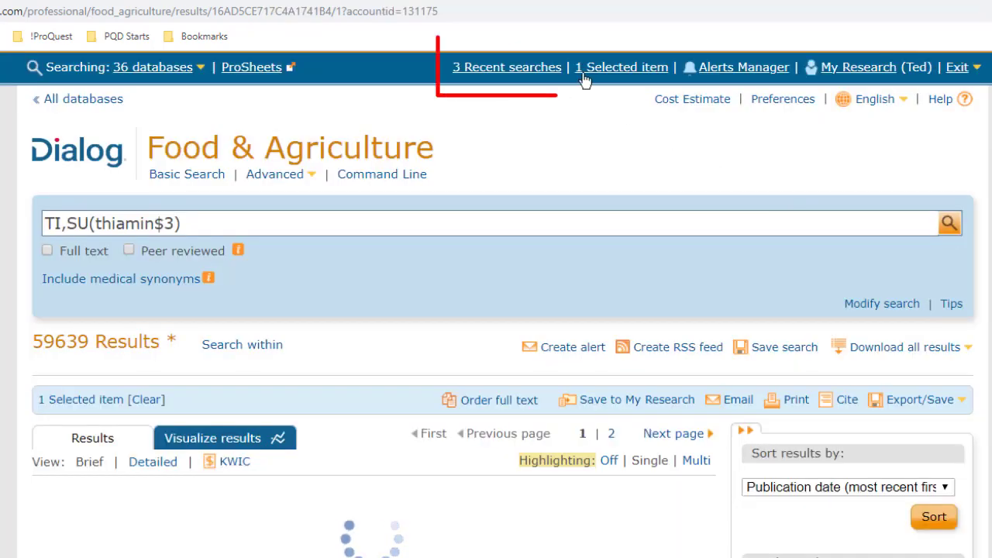
{"action": "left_click", "coordinate": [541, 70]}
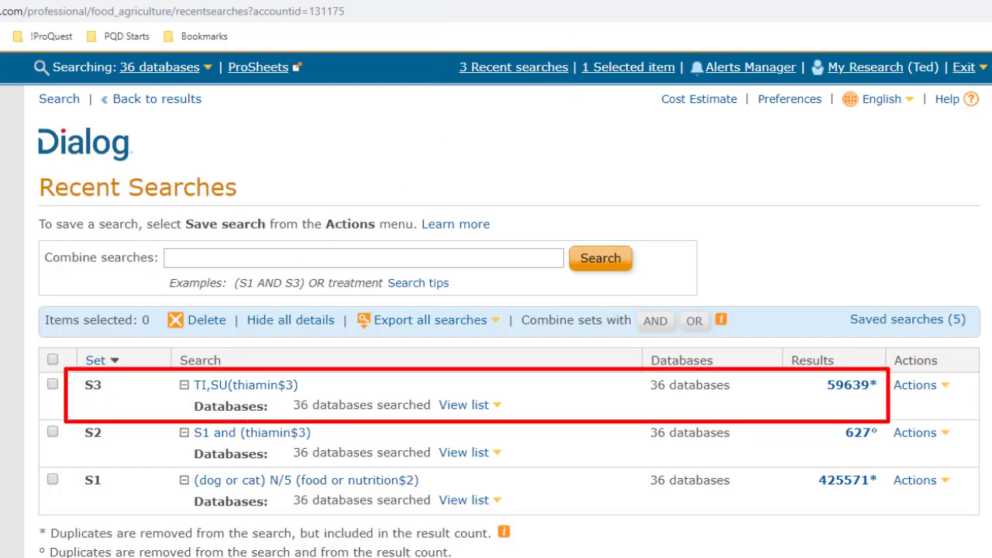
Try entering "S1 and S3" as the expression for combining searches
{"action": "left_click", "coordinate": [172, 257]}
{"action": "type", "text": "S1 a"}
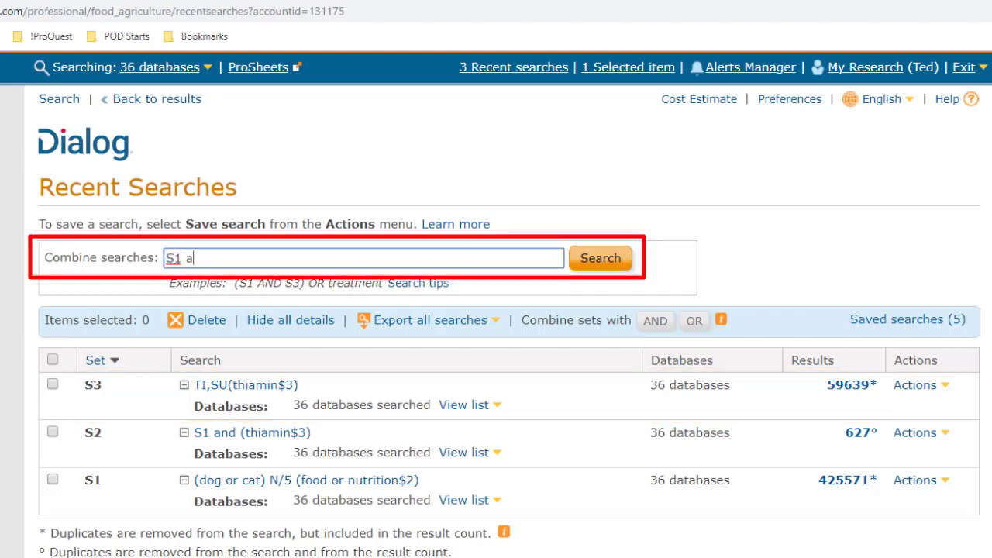
{"action": "type", "text": "nd S3"}
{"action": "left_click_drag", "start_coordinate": [233, 258], "coordinate": [141, 254]}
{"action": "key", "text": "BackSpace"}
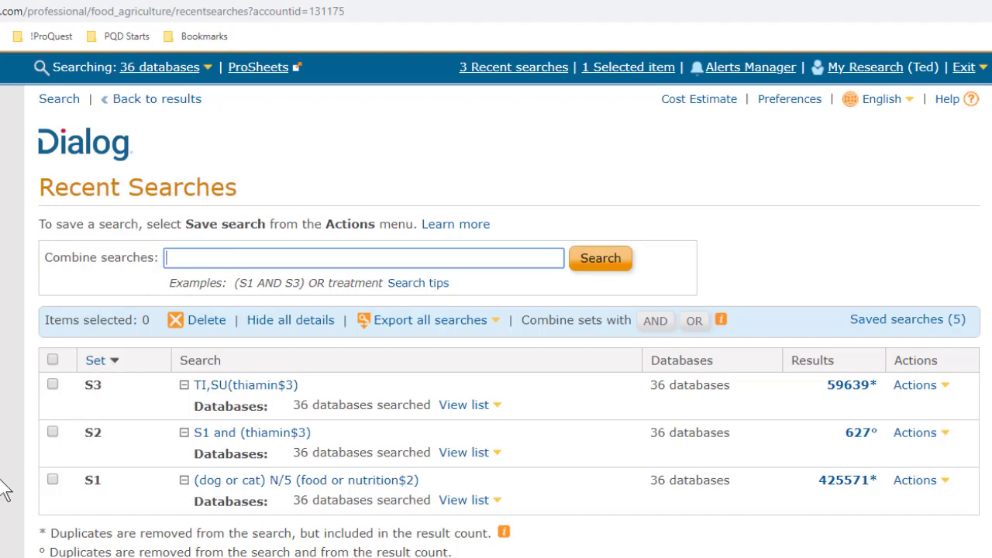
Select search sets S1 and S3 and combine them with AND
{"action": "left_click", "coordinate": [52, 476]}
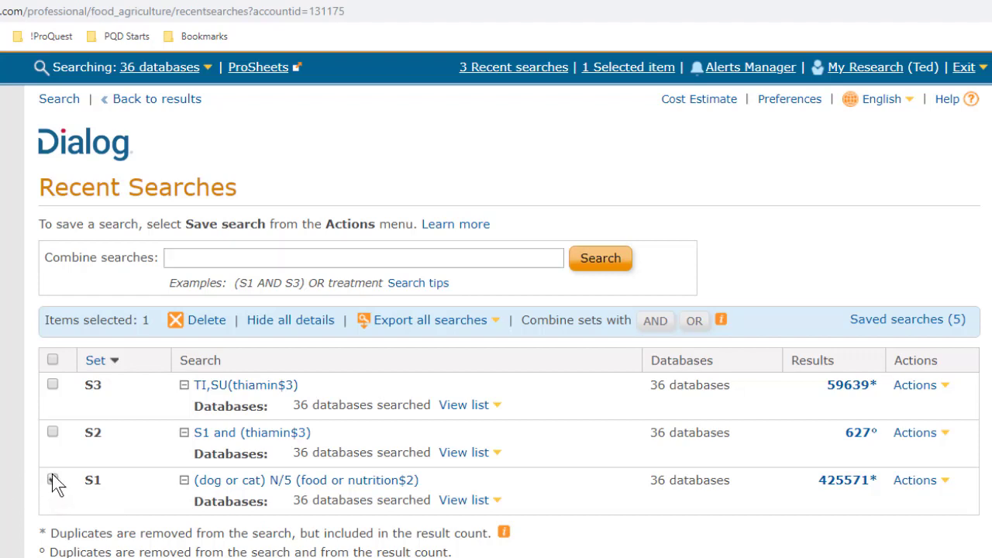
{"action": "left_click", "coordinate": [52, 384]}
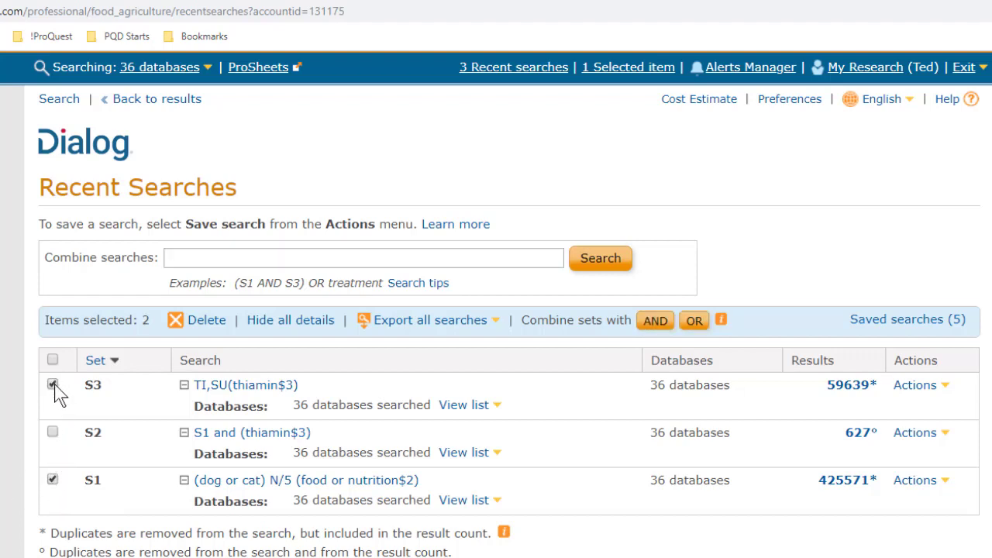
{"action": "left_click", "coordinate": [655, 320]}
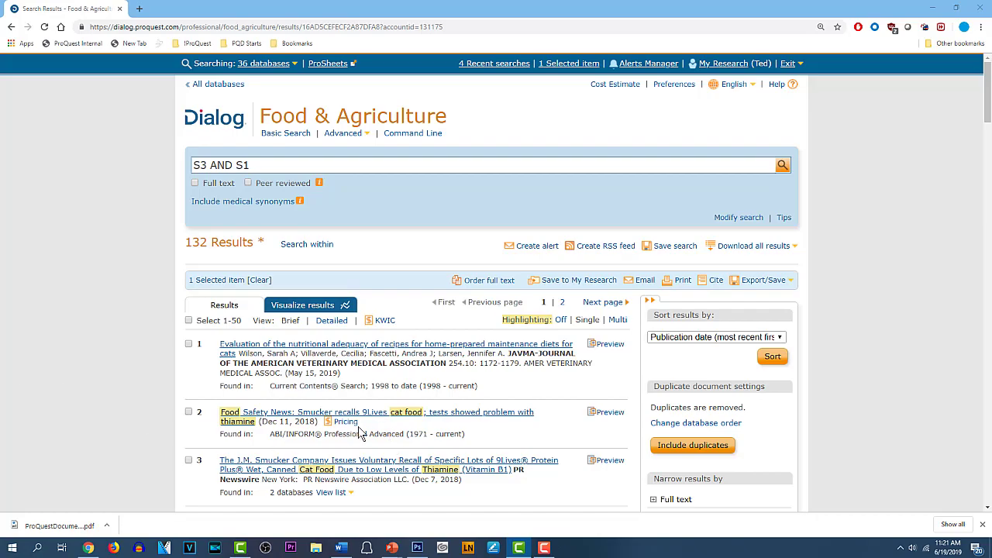
Narrow the results by source type, including only Scholarly Journals and Conference Papers & Proceedings
{"action": "scroll", "coordinate": [348, 432], "scroll_direction": "down", "scroll_amount": 2}
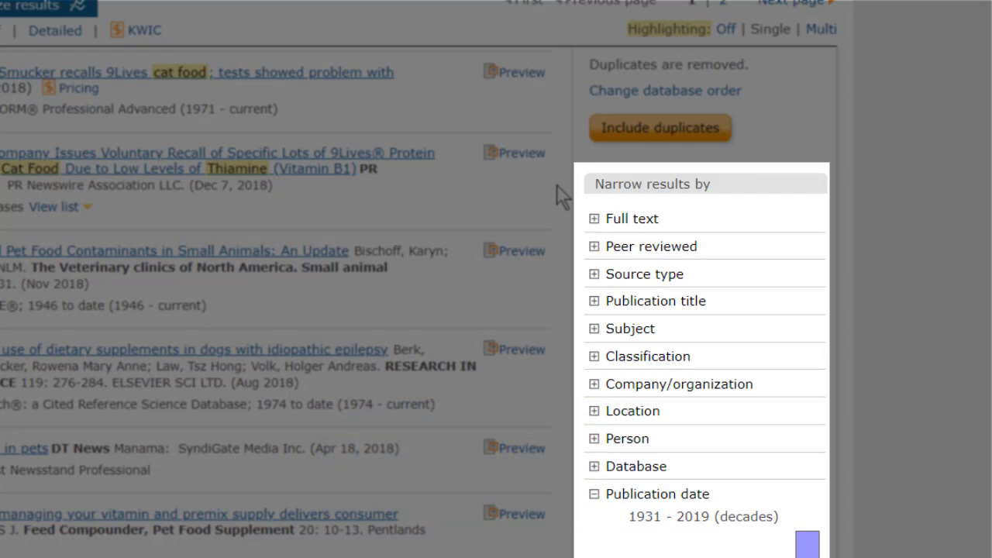
{"action": "left_click", "coordinate": [591, 277]}
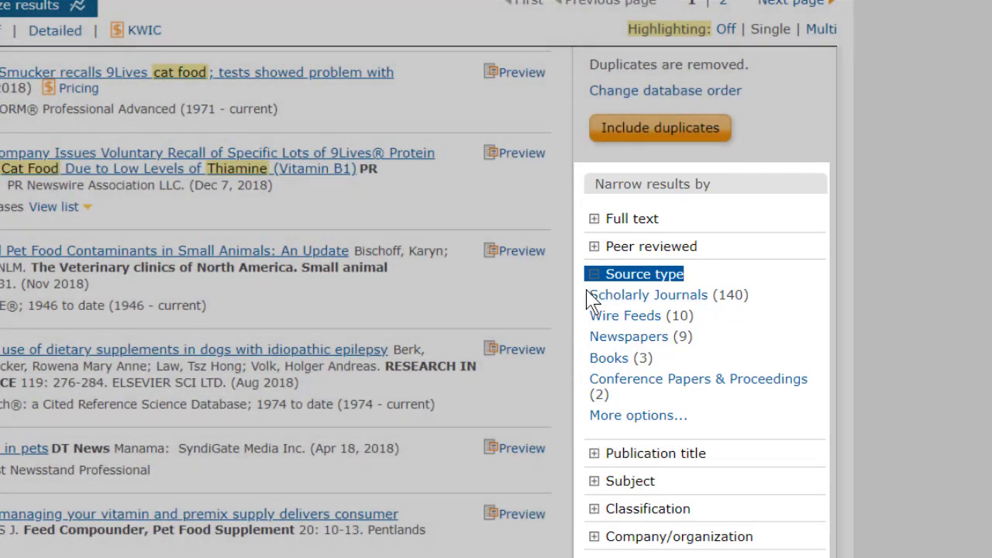
{"action": "left_click", "coordinate": [603, 423]}
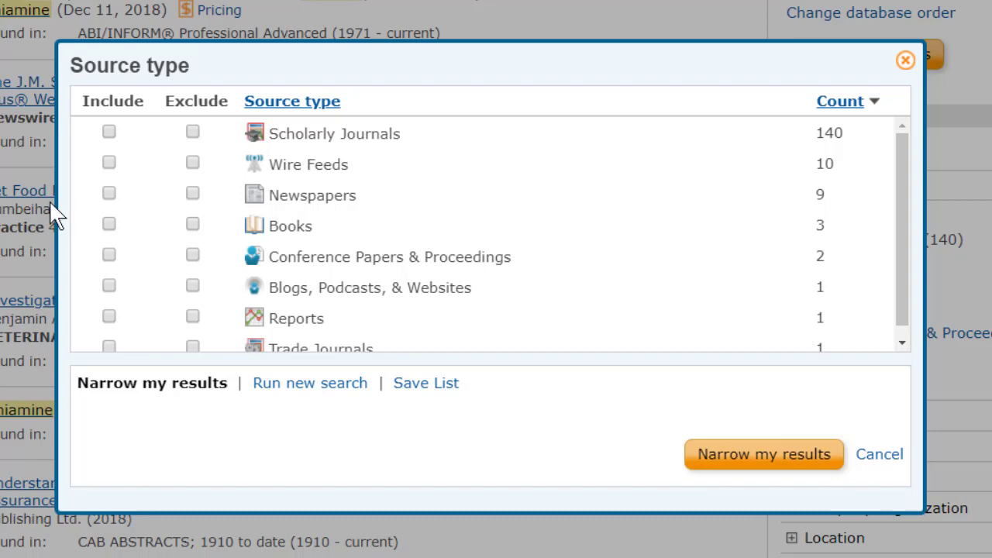
{"action": "left_click", "coordinate": [110, 132]}
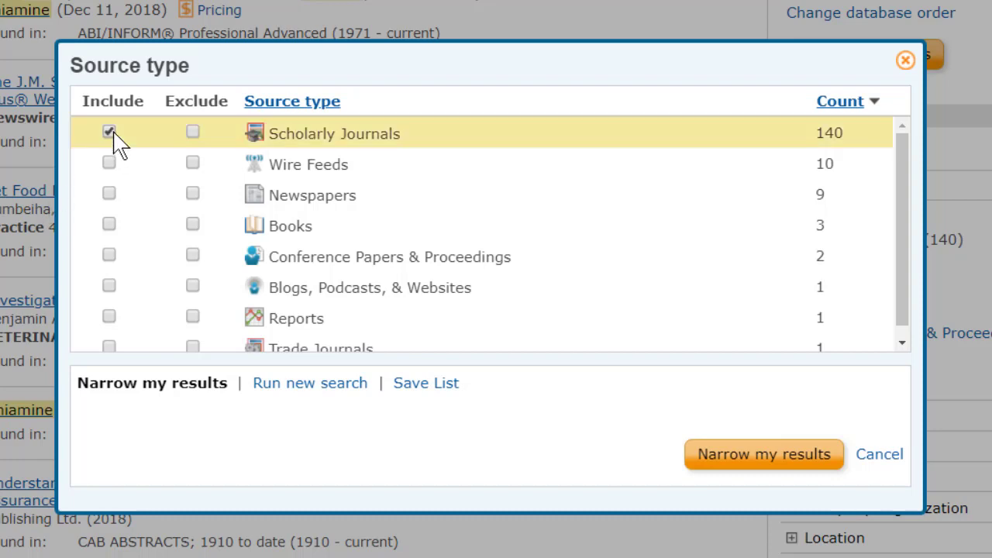
{"action": "left_click", "coordinate": [110, 256]}
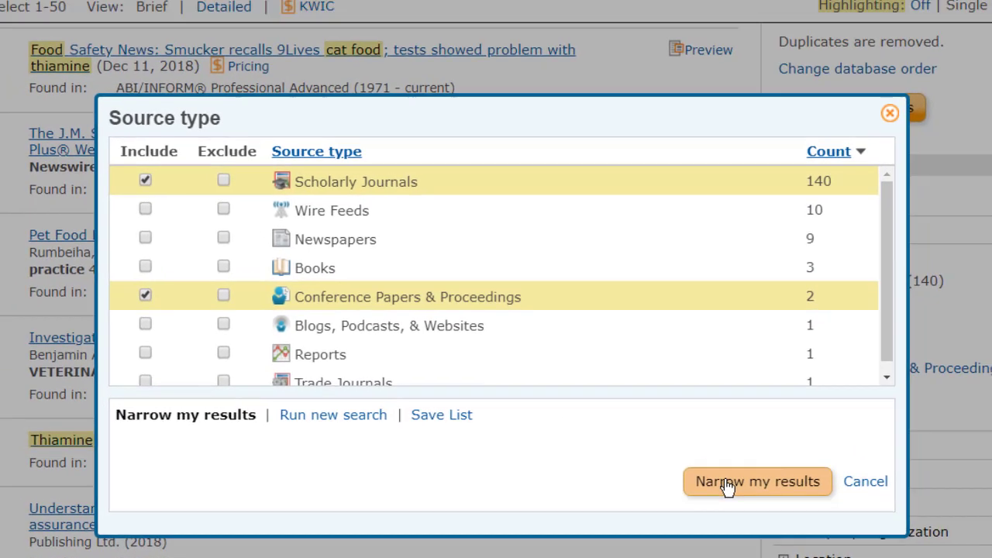
{"action": "left_click", "coordinate": [720, 455]}
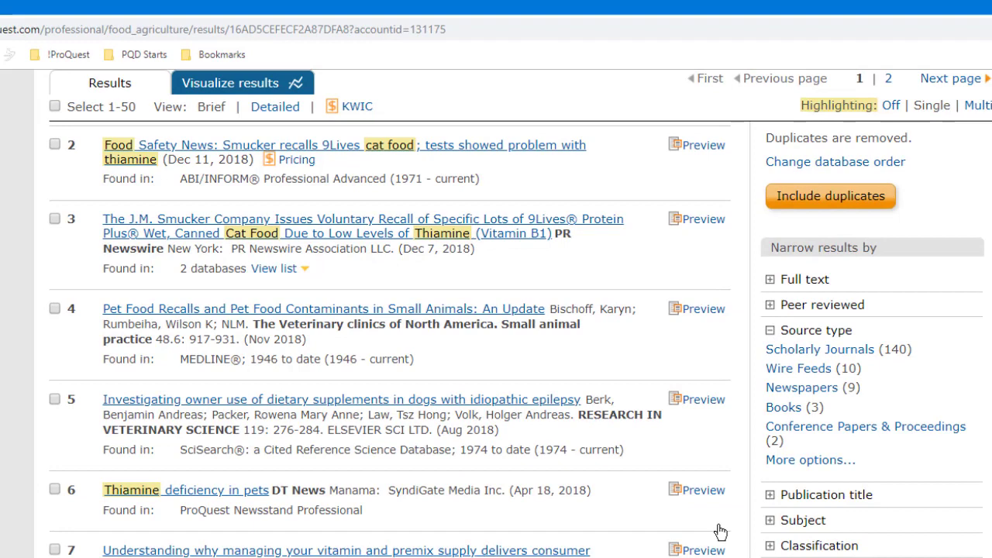
Expand the Publication title and Subject filters of the narrowed results to examine their options
{"action": "scroll", "coordinate": [717, 527], "scroll_direction": "up", "scroll_amount": 2}
{"action": "scroll", "coordinate": [705, 519], "scroll_direction": "up", "scroll_amount": 2}
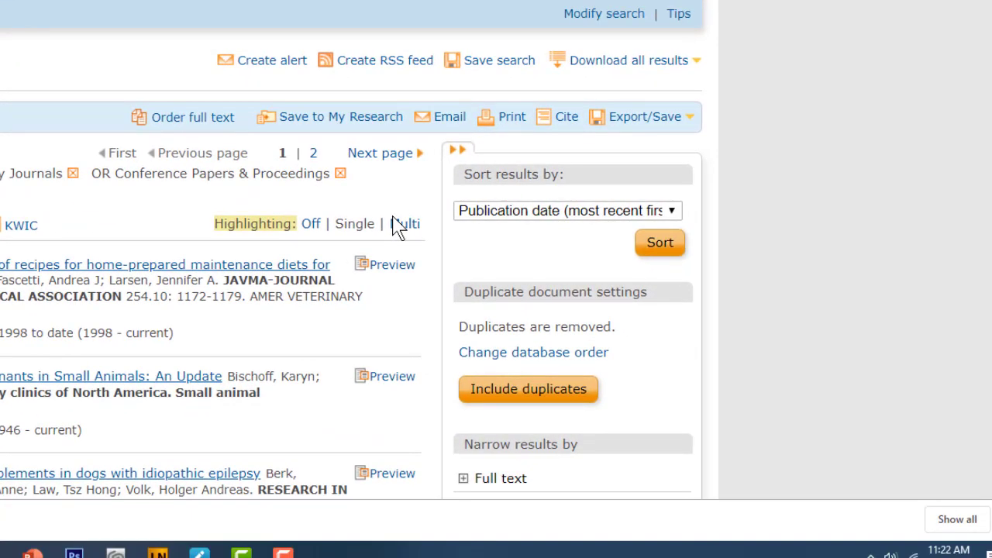
{"action": "scroll", "coordinate": [682, 535], "scroll_direction": "down", "scroll_amount": 5}
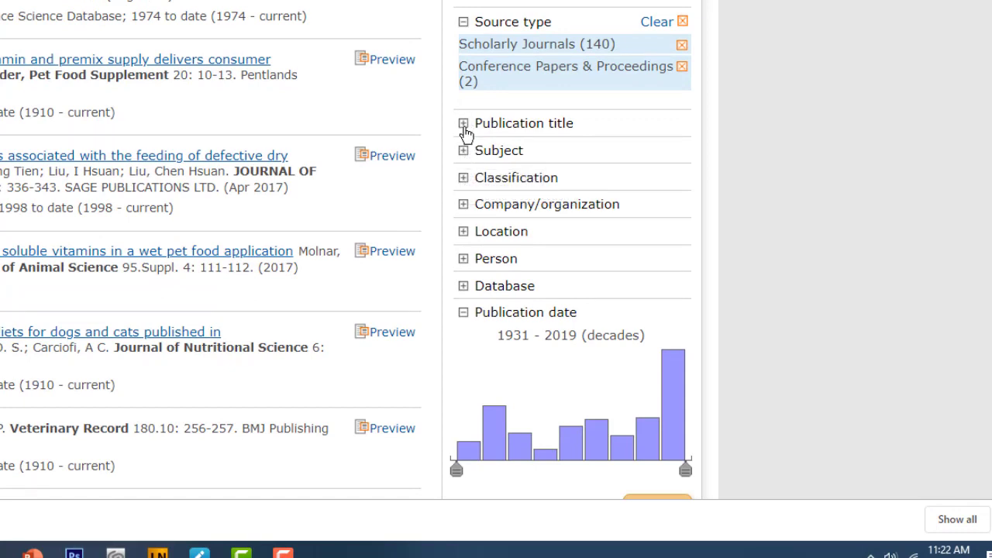
{"action": "double_click", "coordinate": [464, 124]}
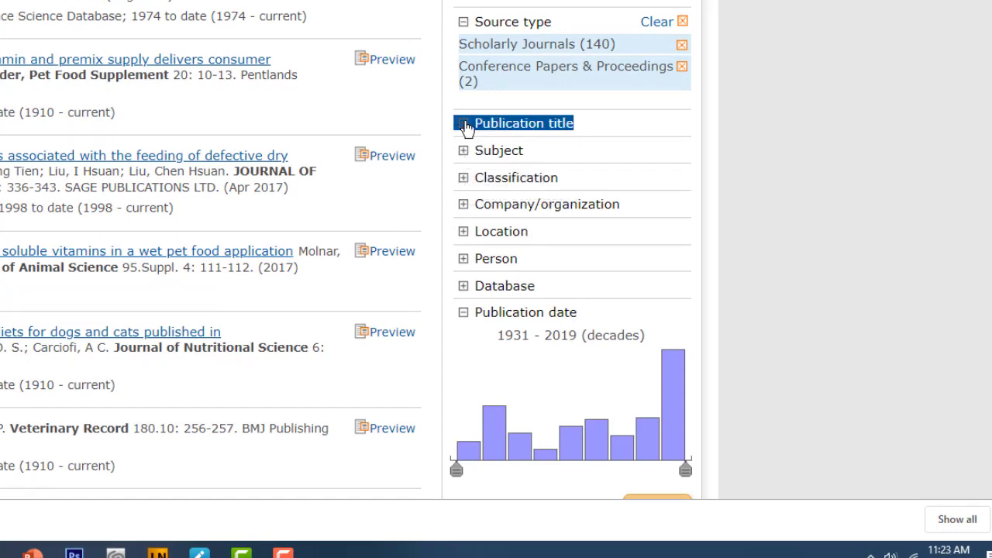
{"action": "left_click", "coordinate": [465, 126]}
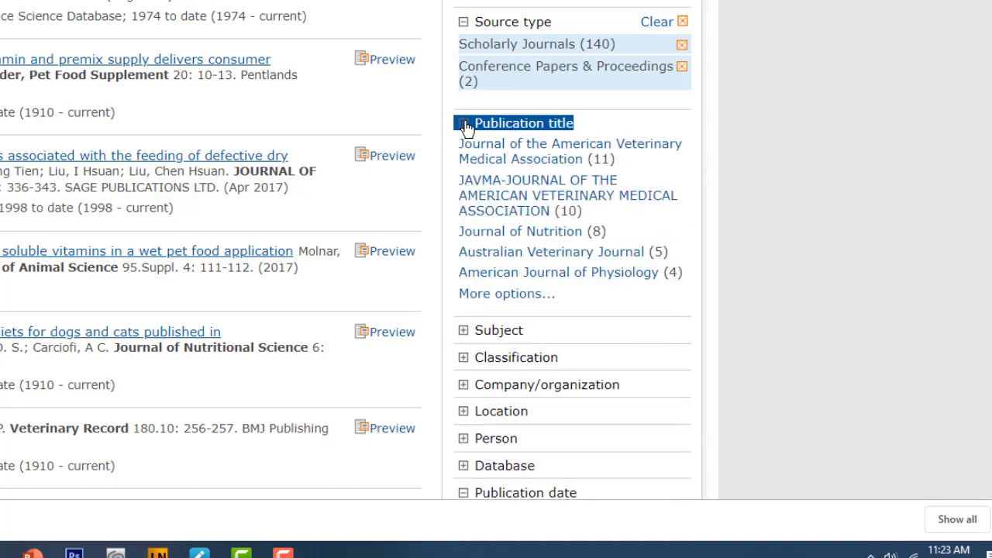
{"action": "double_click", "coordinate": [466, 333]}
{"action": "left_click", "coordinate": [465, 333]}
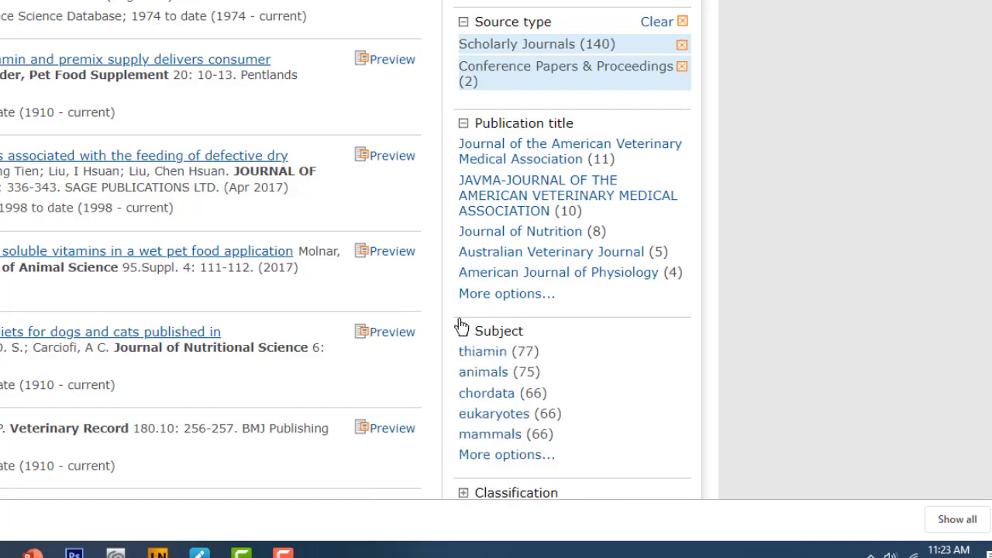
Examine the full list of Subject filter options for the results and close it without narrowing
{"action": "scroll", "coordinate": [396, 306], "scroll_direction": "down", "scroll_amount": 3}
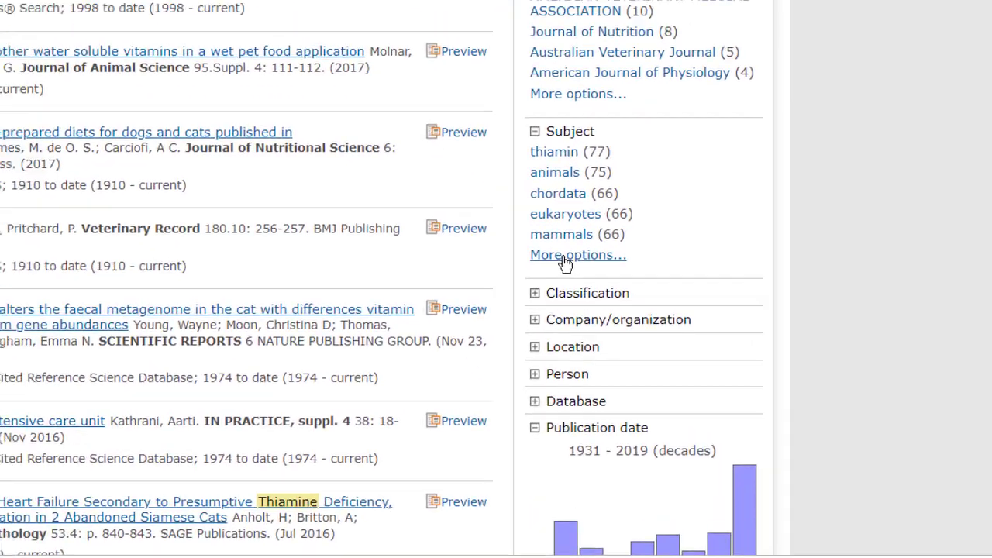
{"action": "left_click", "coordinate": [500, 203]}
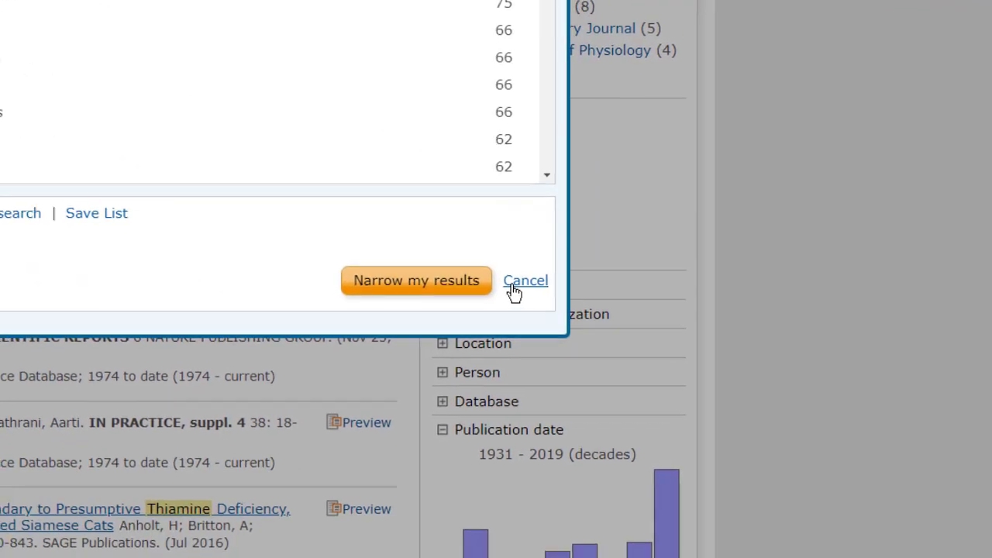
{"action": "left_click", "coordinate": [806, 439]}
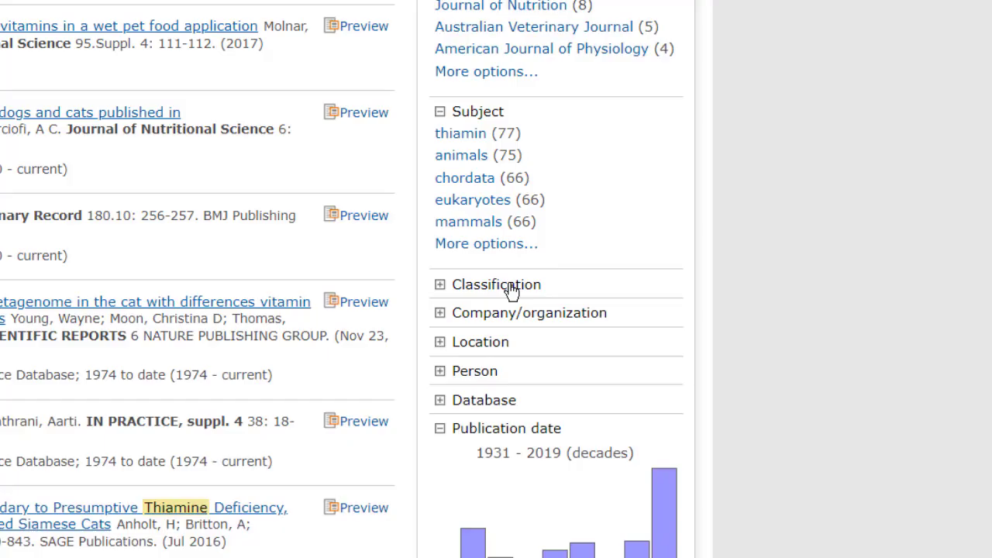
Limit the results by publication date, entering 2010 as the start of a specific date range
{"action": "scroll", "coordinate": [508, 291], "scroll_direction": "down", "scroll_amount": 4}
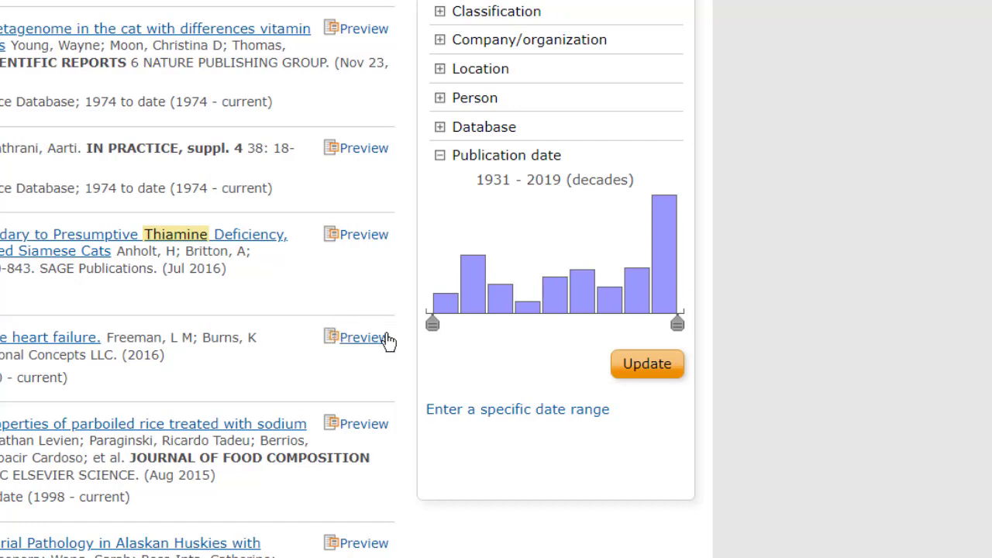
{"action": "mouse_move", "coordinate": [434, 330]}
{"action": "mouse_move", "coordinate": [438, 333]}
{"action": "left_mouse_down"}
{"action": "mouse_move", "coordinate": [535, 341]}
{"action": "mouse_move", "coordinate": [395, 326]}
{"action": "left_mouse_up"}
{"action": "left_click", "coordinate": [470, 411]}
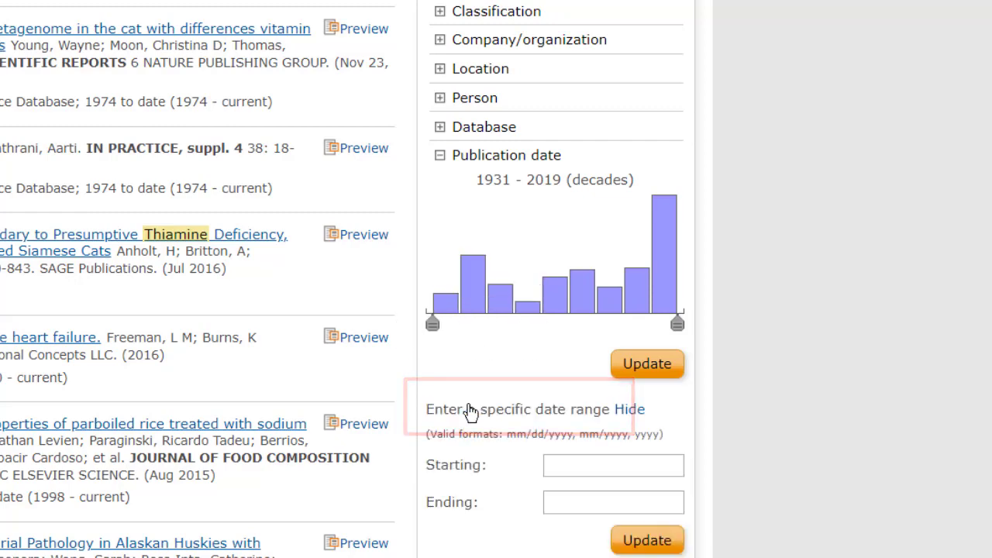
{"action": "scroll", "coordinate": [371, 371], "scroll_direction": "down", "scroll_amount": 4}
{"action": "scroll", "coordinate": [372, 369], "scroll_direction": "down", "scroll_amount": 1}
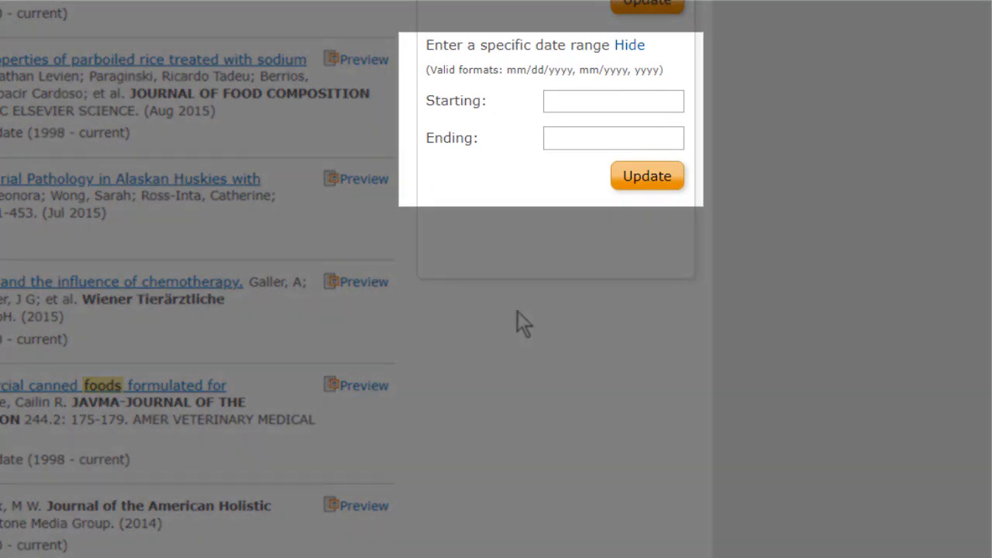
{"action": "left_click", "coordinate": [550, 101]}
{"action": "type", "text": "2010"}
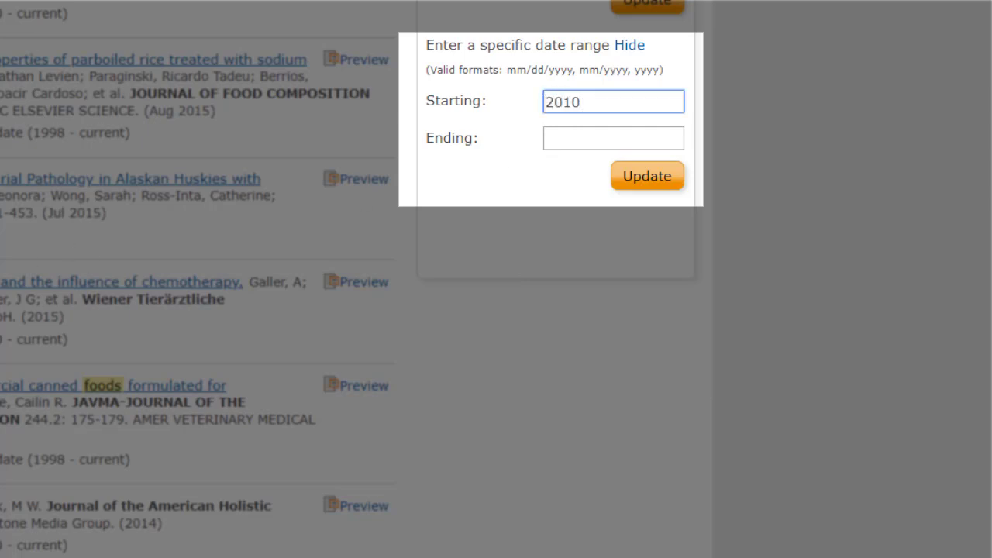
{"action": "left_click", "coordinate": [645, 178]}
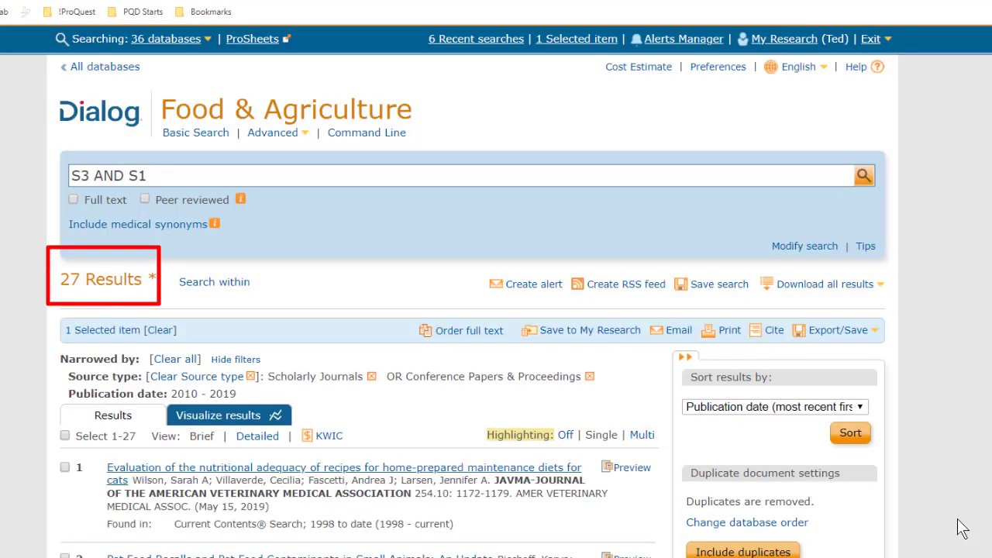
Review the date-limited results, then open the recent searches and order the sets ascending from S1 to S6
{"action": "scroll", "coordinate": [961, 529], "scroll_direction": "down", "scroll_amount": 2}
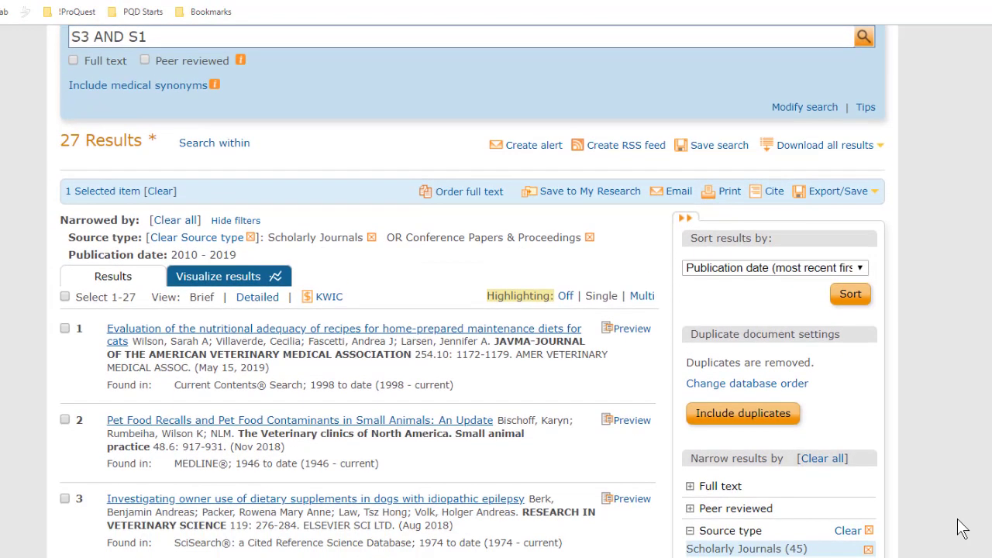
{"action": "scroll", "coordinate": [962, 529], "scroll_direction": "down", "scroll_amount": 2}
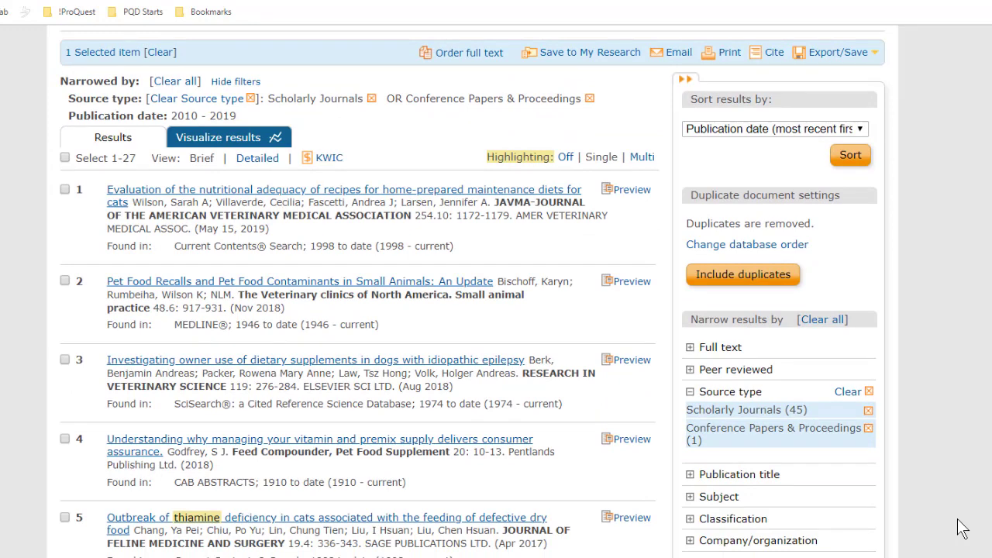
{"action": "scroll", "coordinate": [961, 529], "scroll_direction": "up", "scroll_amount": 4}
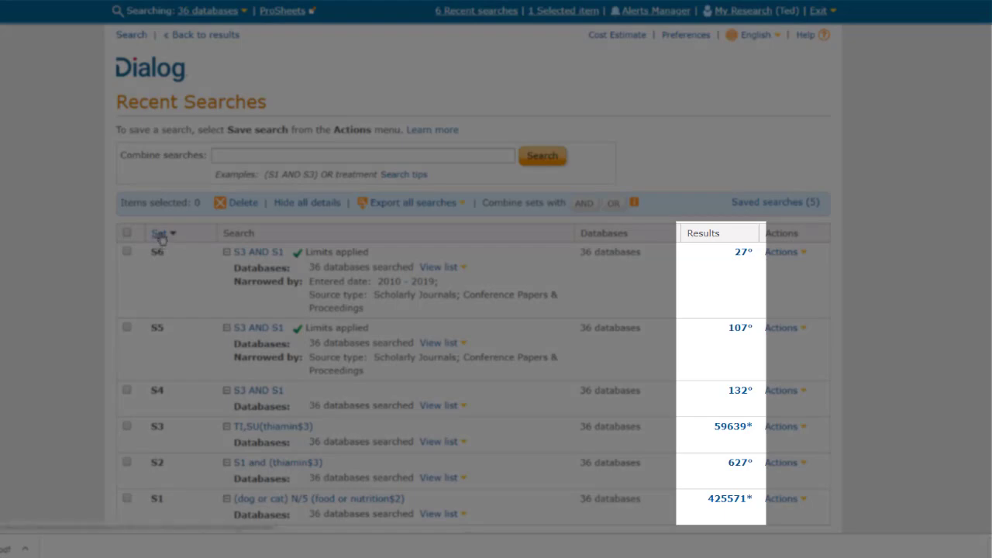
{"action": "left_click", "coordinate": [160, 235]}
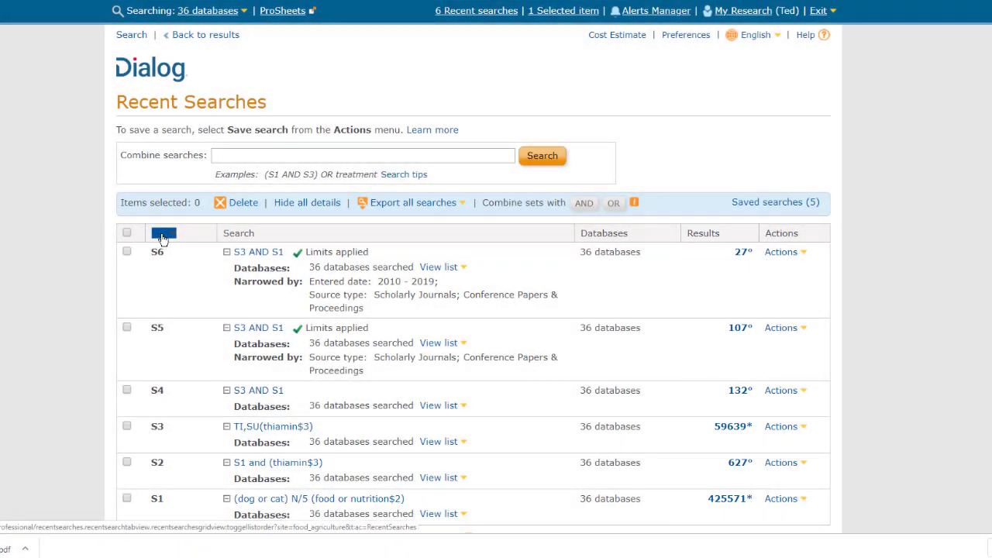
{"action": "scroll", "coordinate": [45, 256], "scroll_direction": "down", "scroll_amount": 3}
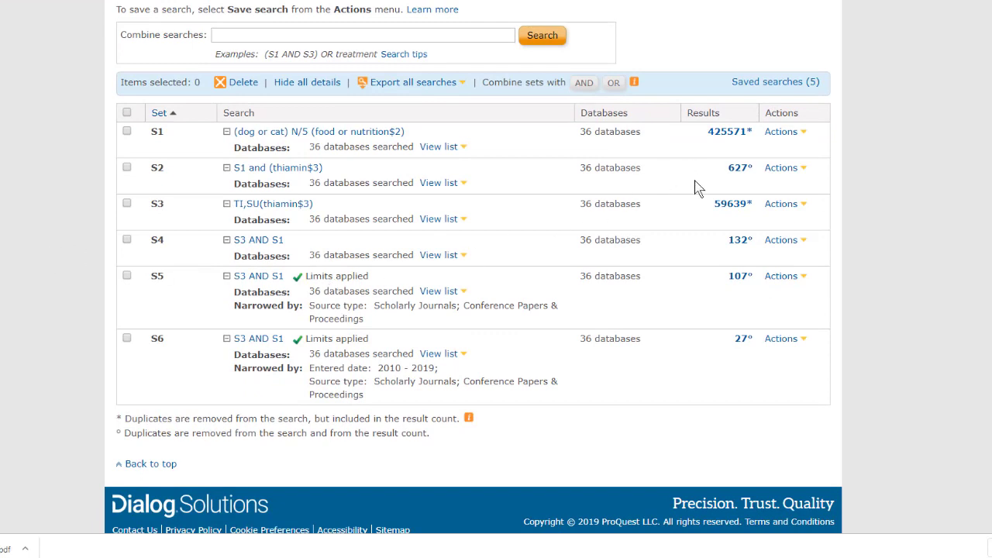
Reopen the results of search set S6, select the first two records and open the export and save options
{"action": "double_click", "coordinate": [744, 339]}
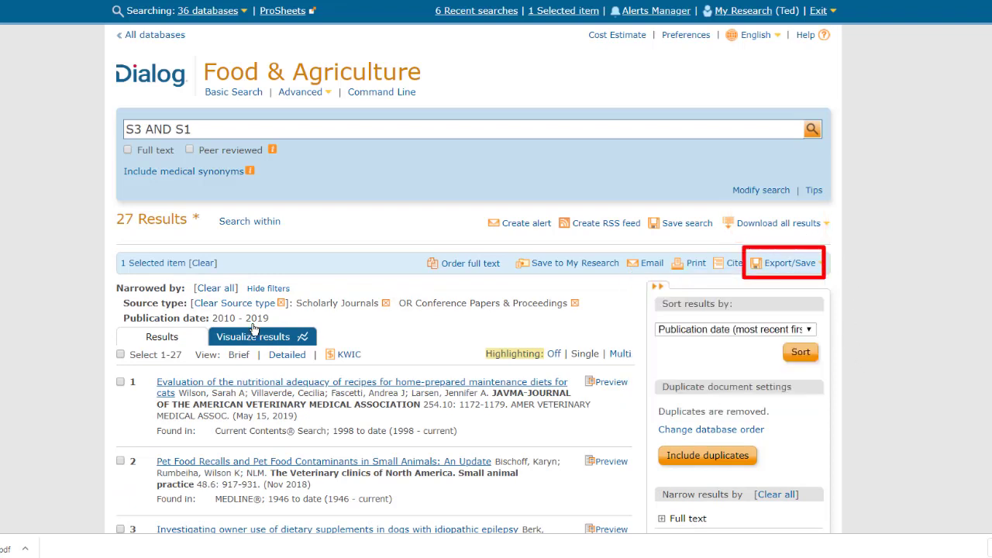
{"action": "left_click", "coordinate": [121, 382]}
{"action": "left_click", "coordinate": [120, 461]}
{"action": "left_click", "coordinate": [790, 263]}
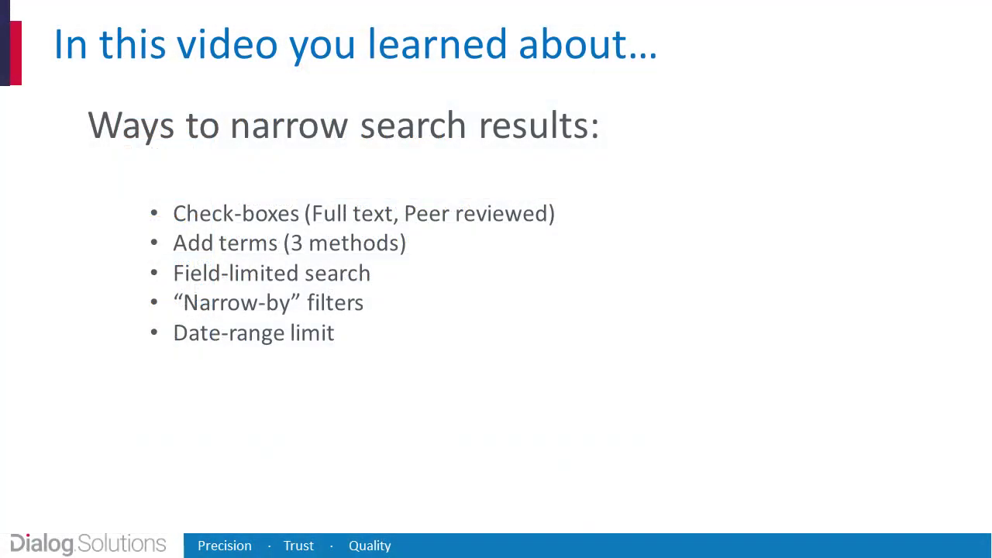